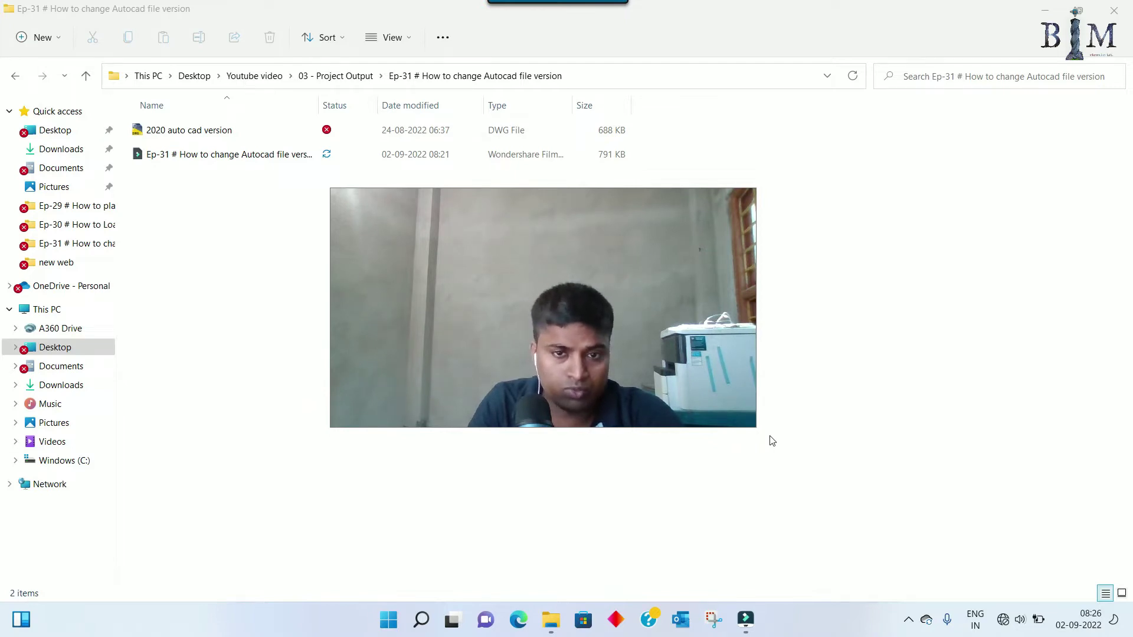
# Open the '2020 auto cad version' drawing from File Explorer in AutoCAD 2017
pyautogui.click(242, 142)
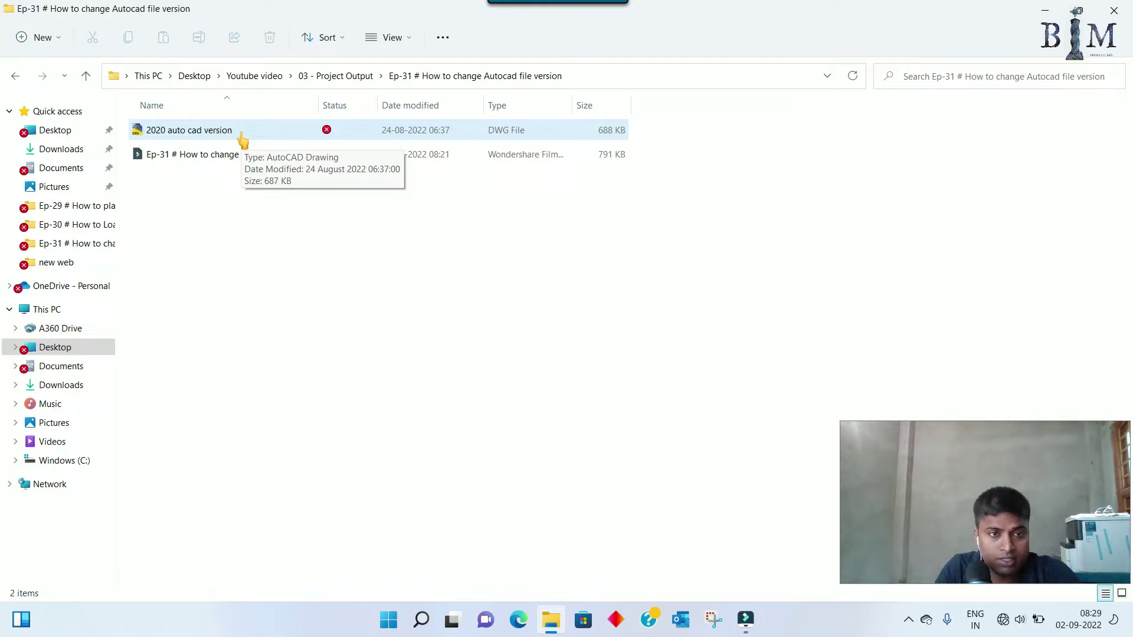
pyautogui.doubleClick(242, 140)
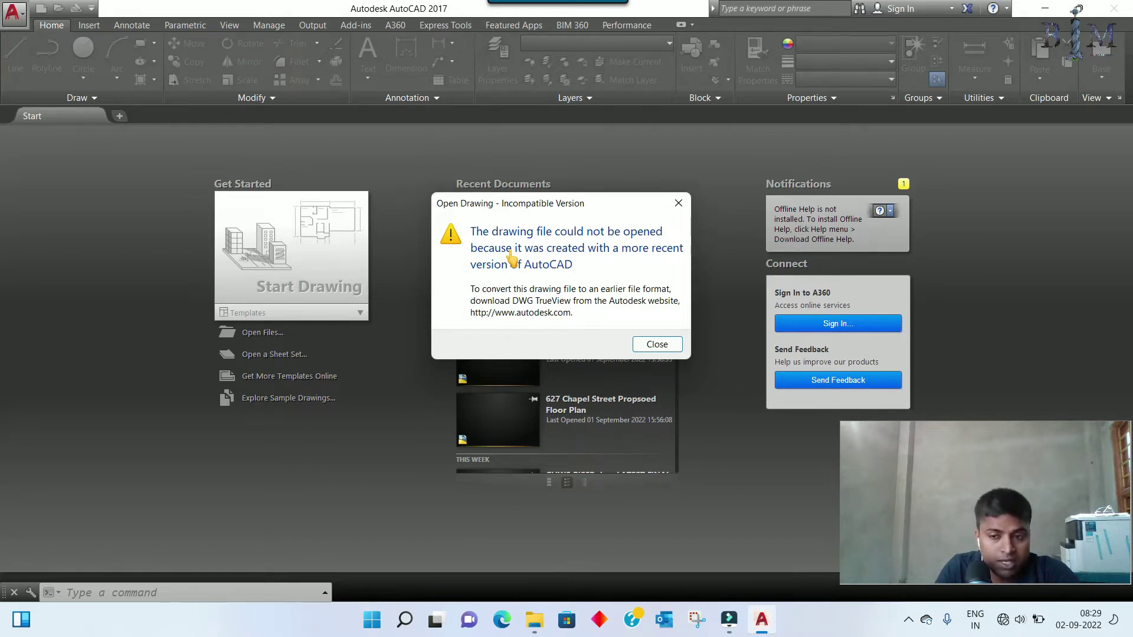
# Dismiss the Incompatible Version error and bring up Windows search from the taskbar
pyautogui.click(678, 203)
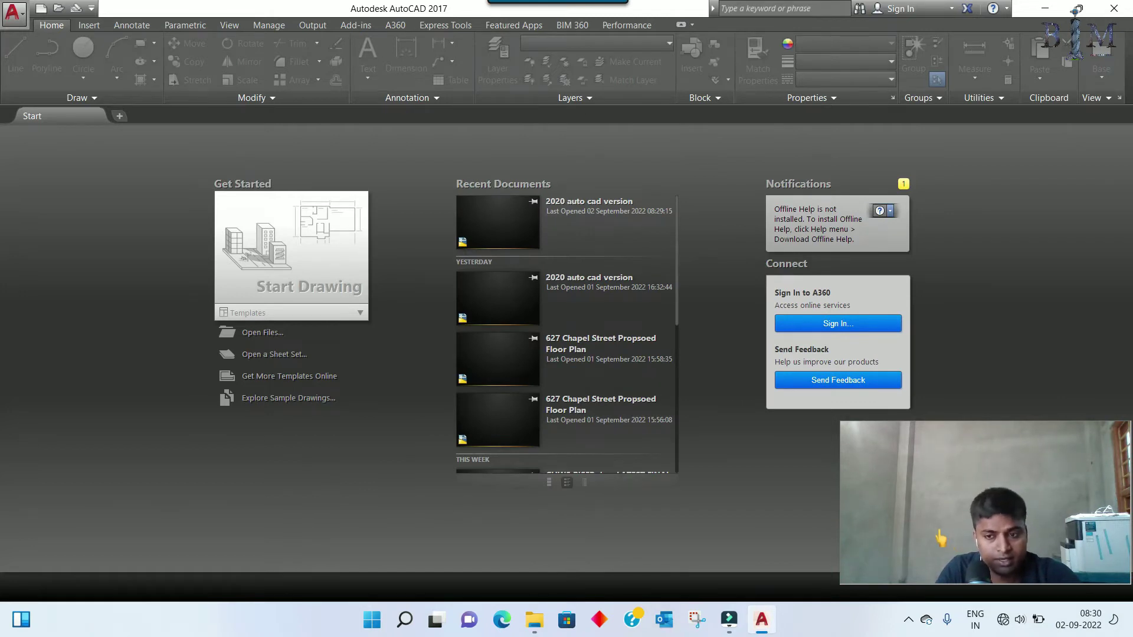
pyautogui.click(1001, 627)
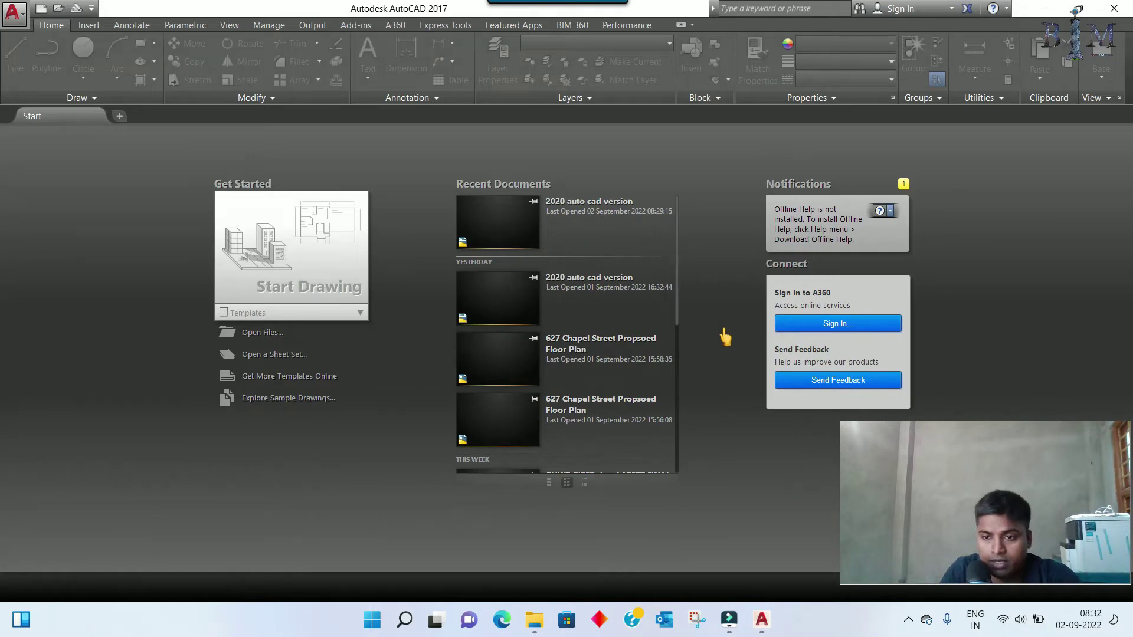
# Launch Chrome and search Google for 'autocad version converter'
pyautogui.click(405, 619)
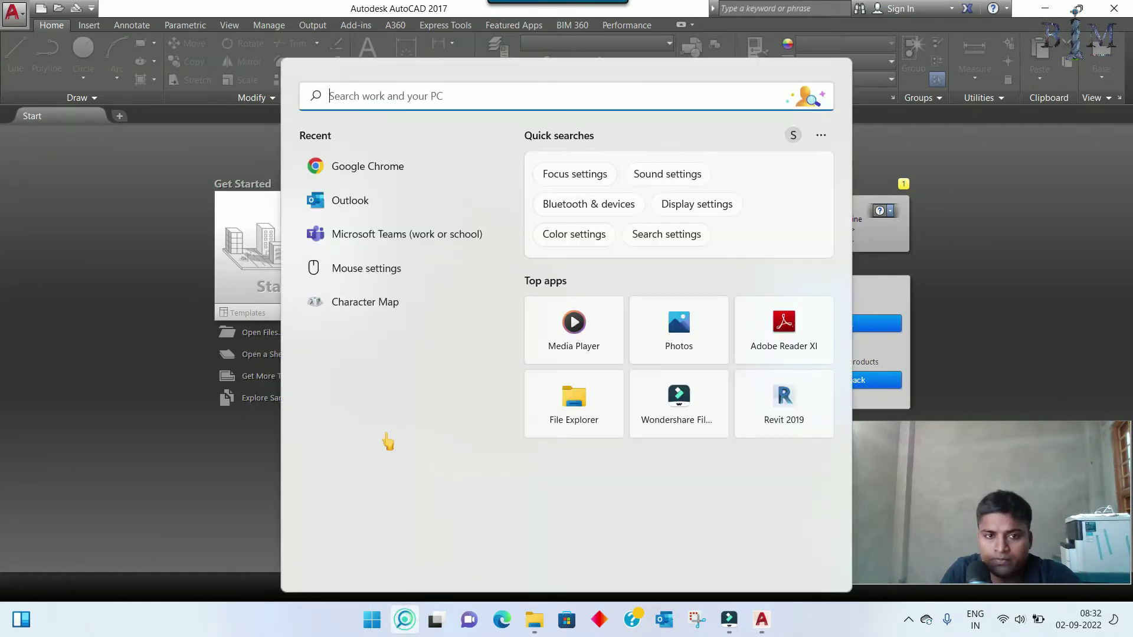
pyautogui.click(382, 173)
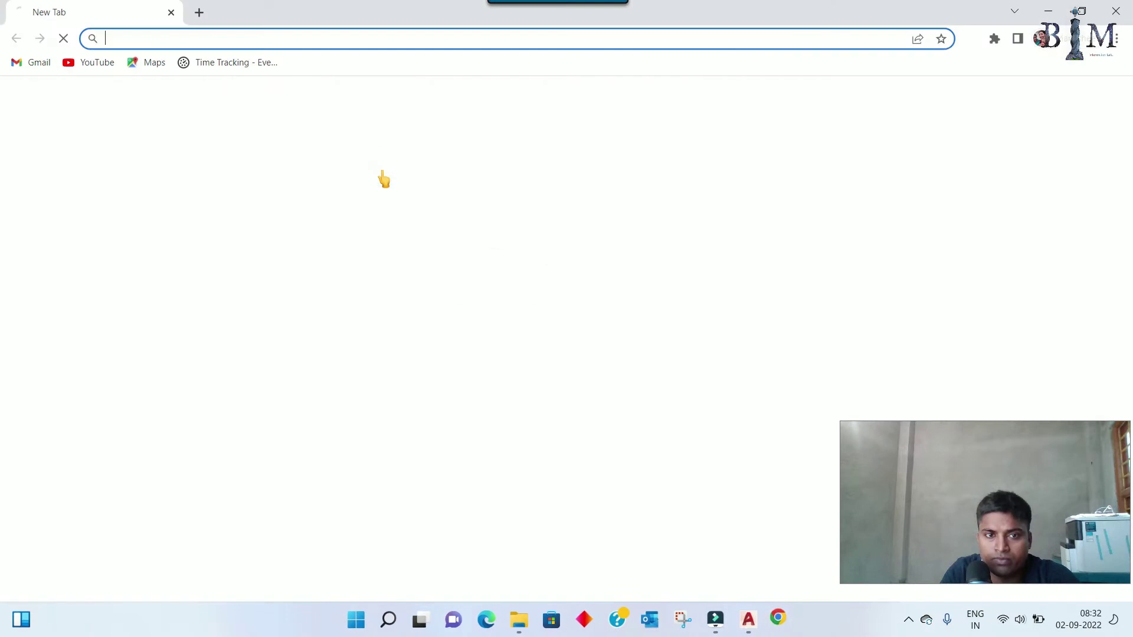
pyautogui.write('a')
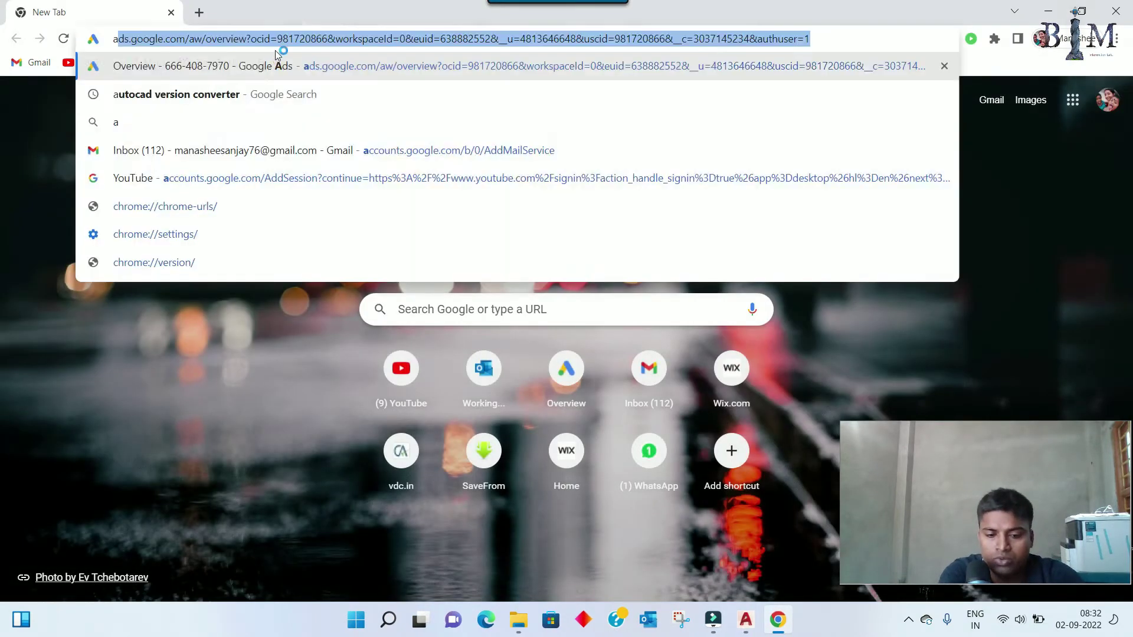
pyautogui.write('u')
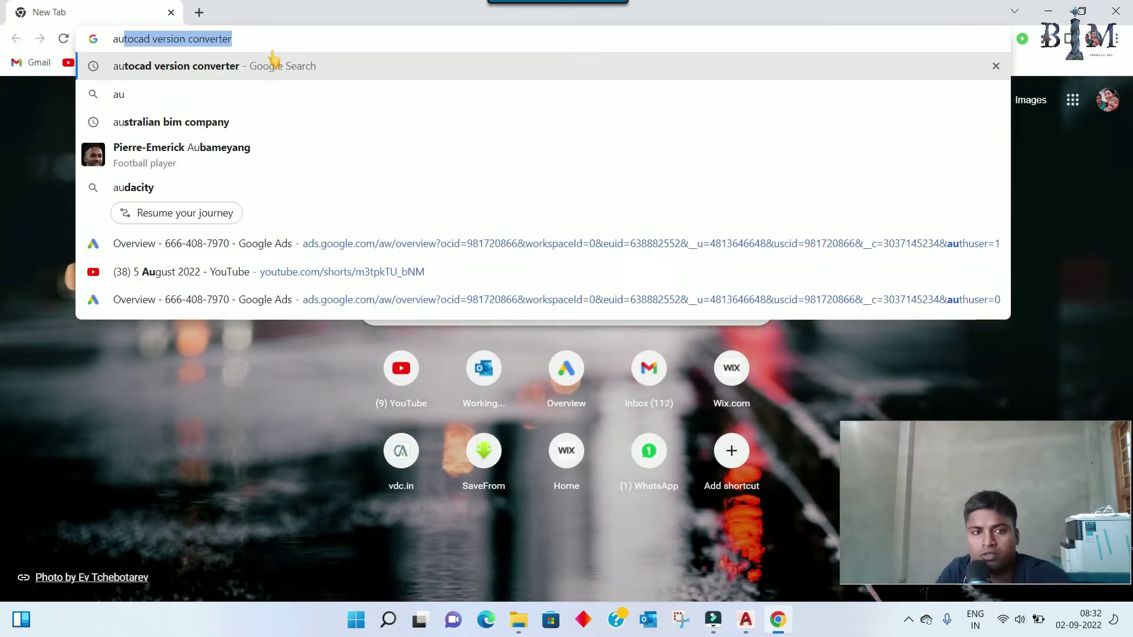
pyautogui.click(273, 56)
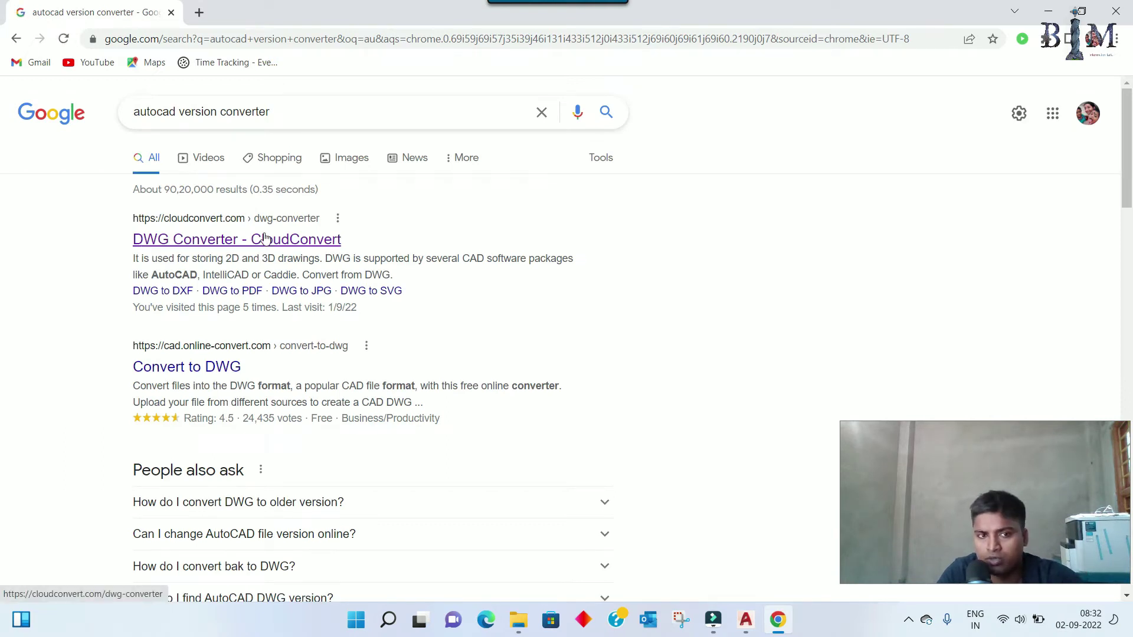
# Open the 'DWG Converter - CloudConvert' result from the search results
pyautogui.click(263, 239)
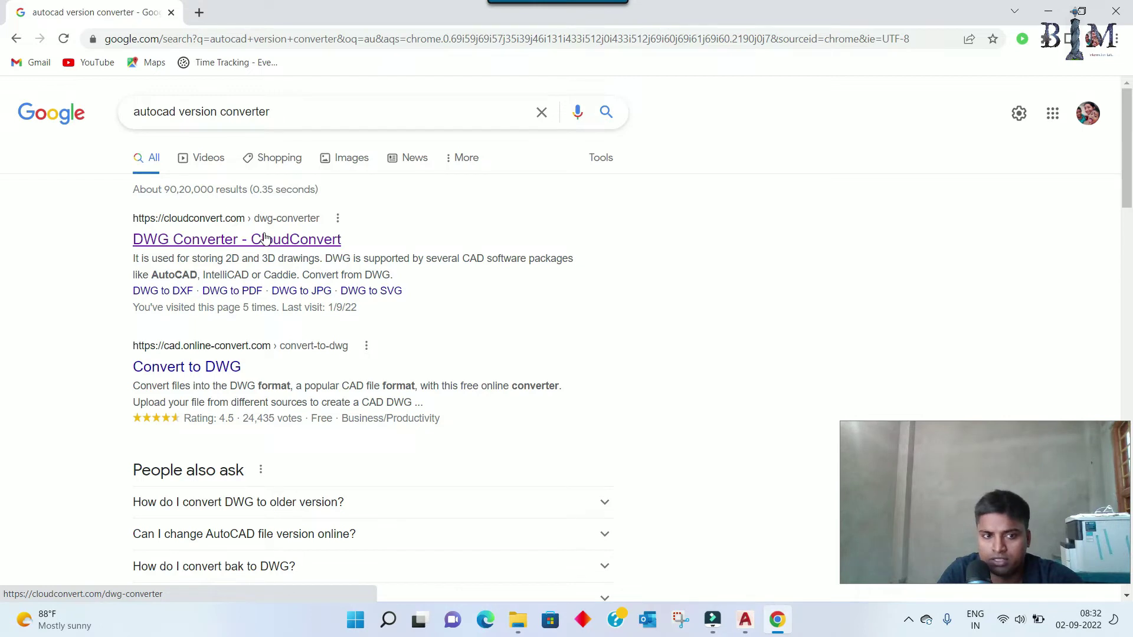
pyautogui.scroll(-3, 321, 384)
pyautogui.scroll(3, 321, 384)
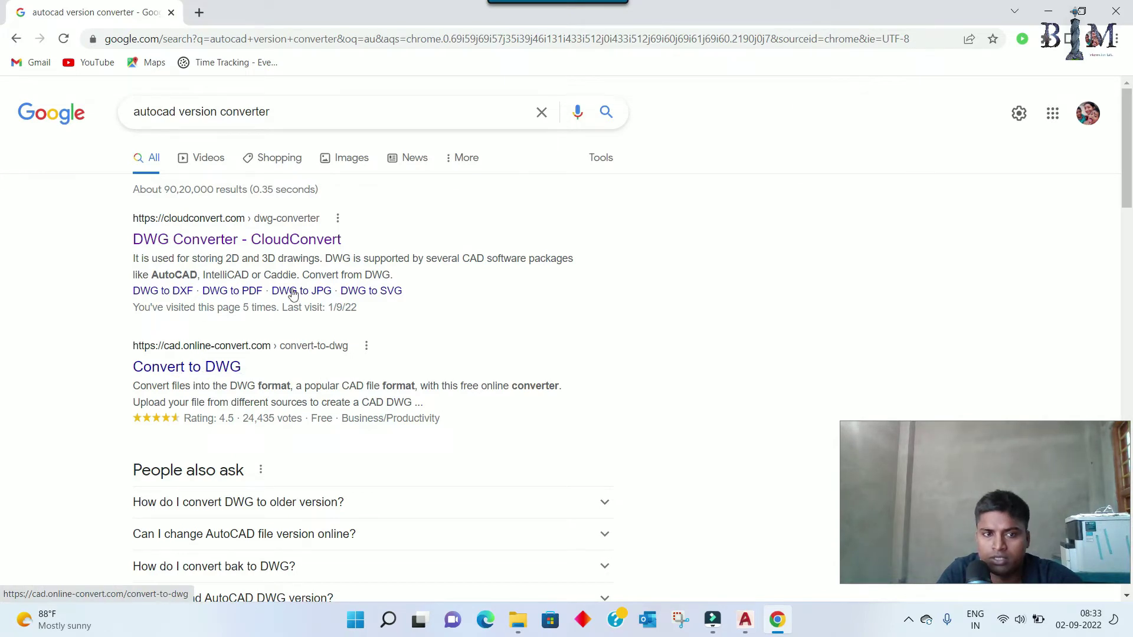
pyautogui.click(305, 246)
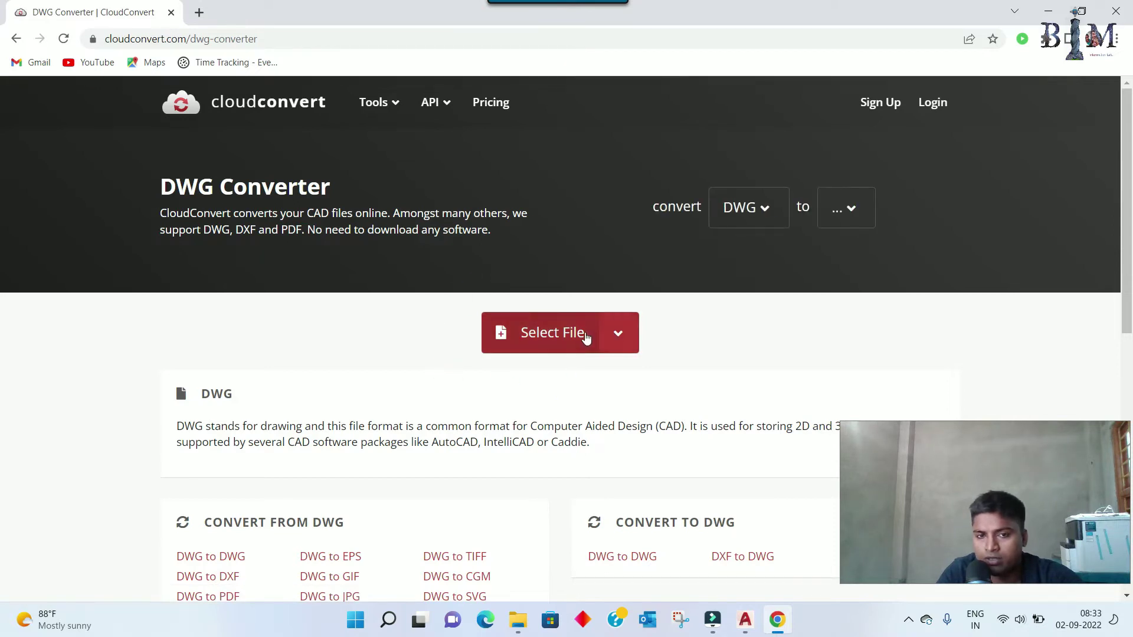
# Upload '2020 auto cad version.dwg' to CloudConvert and choose DWG as the output format
pyautogui.click(558, 334)
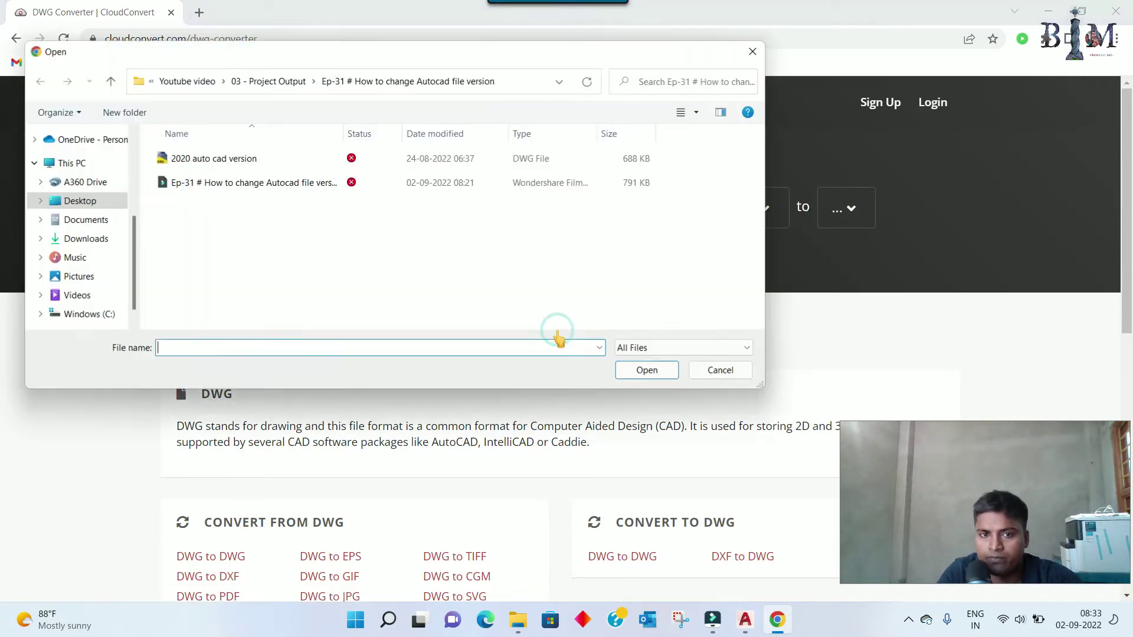
pyautogui.click(221, 165)
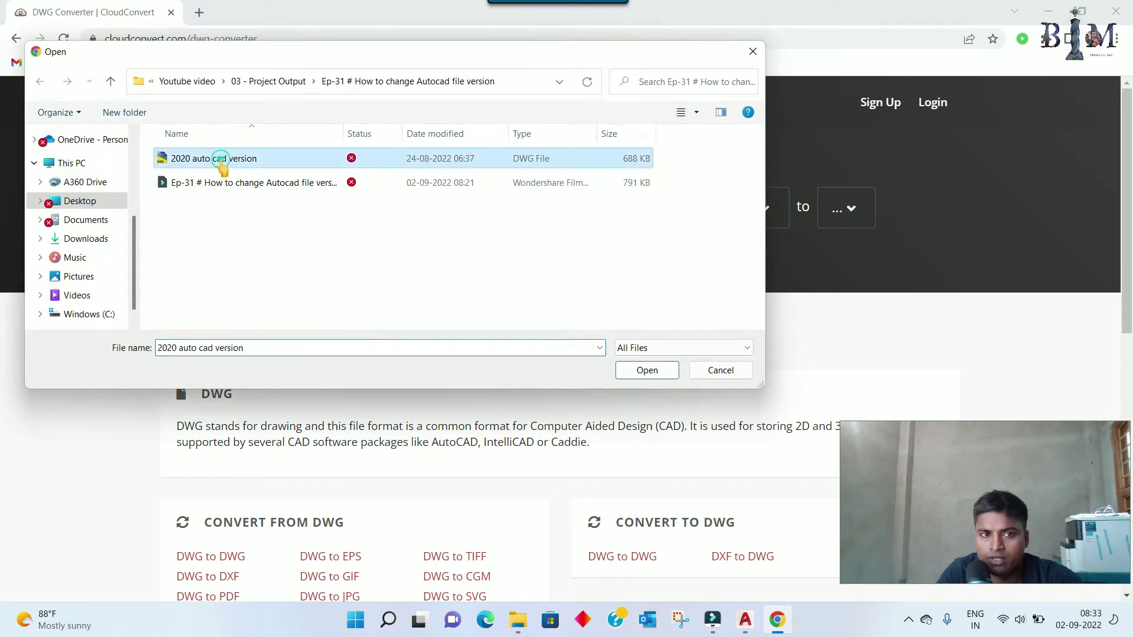
pyautogui.click(630, 371)
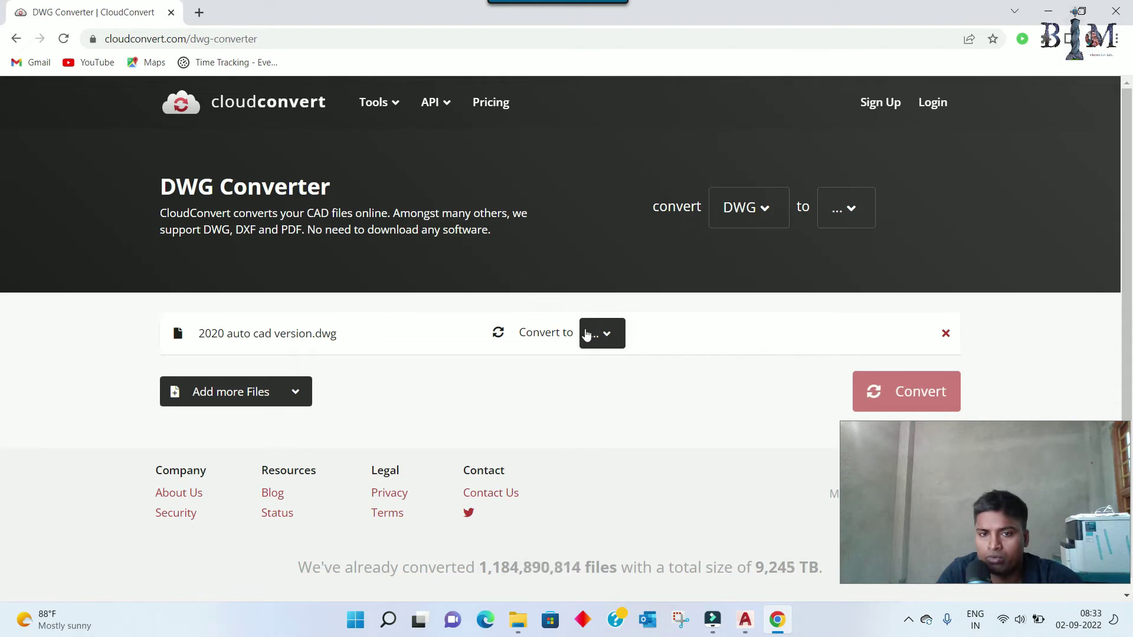
pyautogui.click(607, 336)
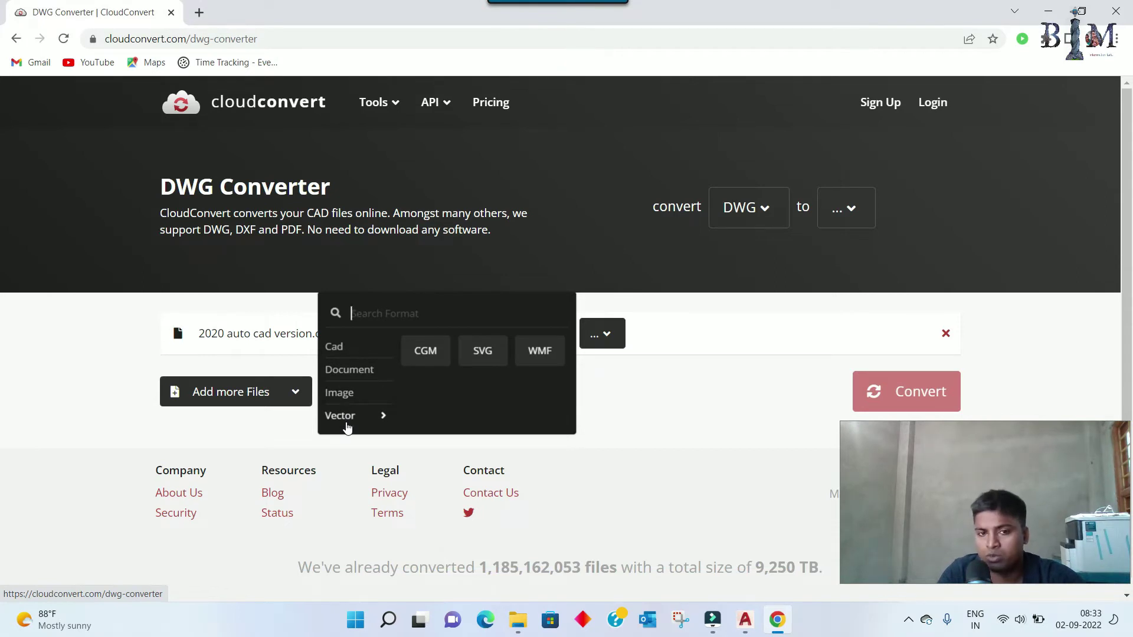
pyautogui.moveTo(354, 347)
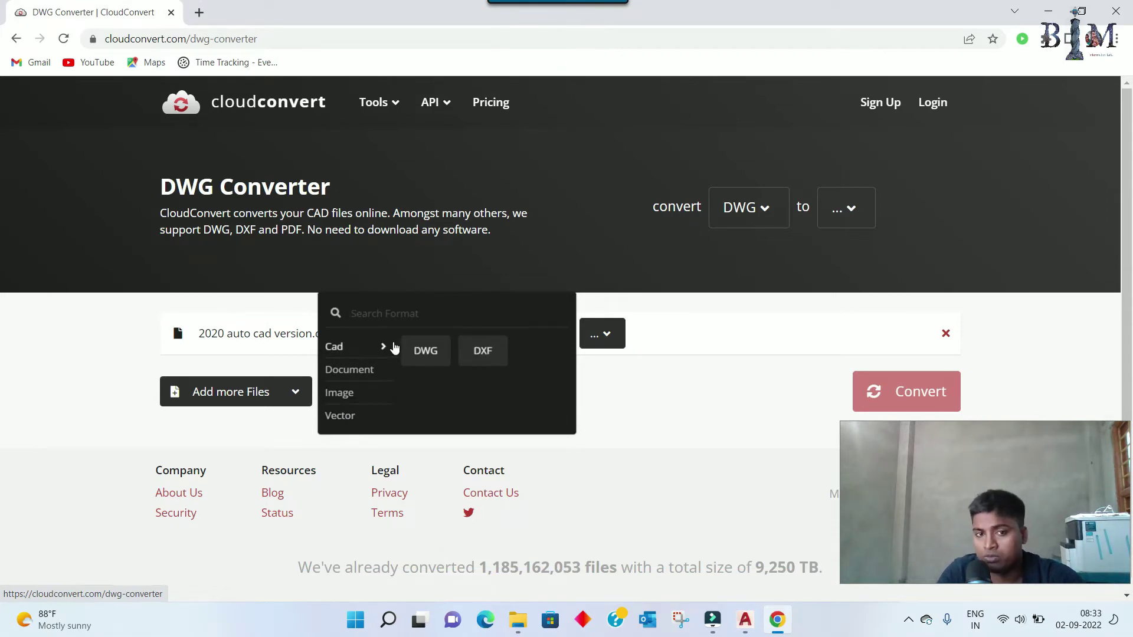
pyautogui.click(426, 351)
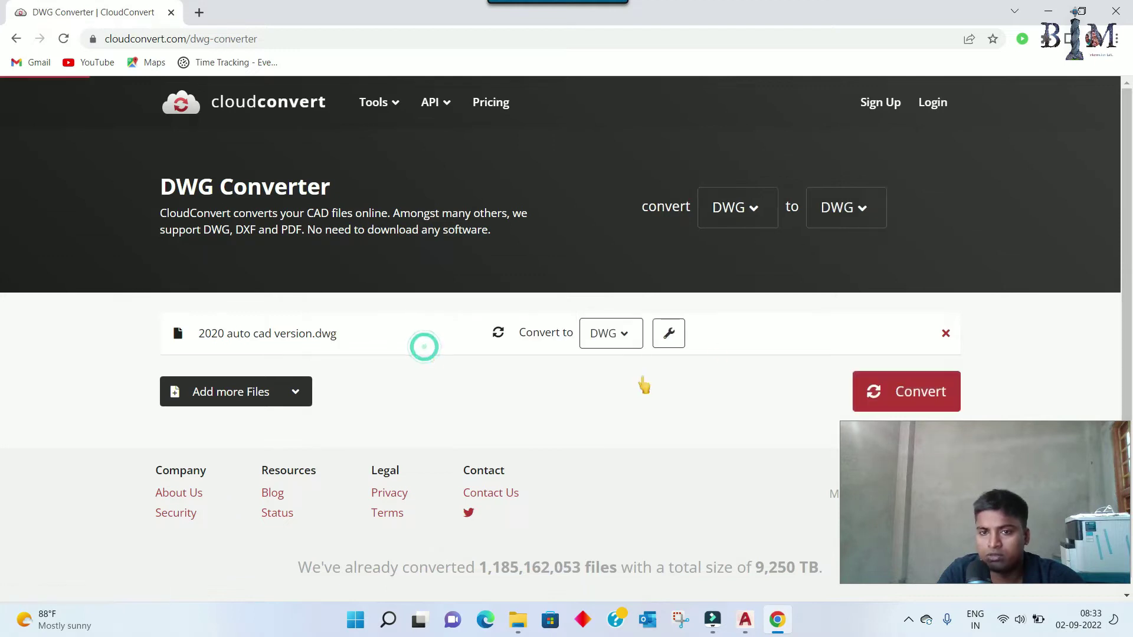
# Confirm the file's conversion options with AutoCAD Version left at none
pyautogui.click(668, 341)
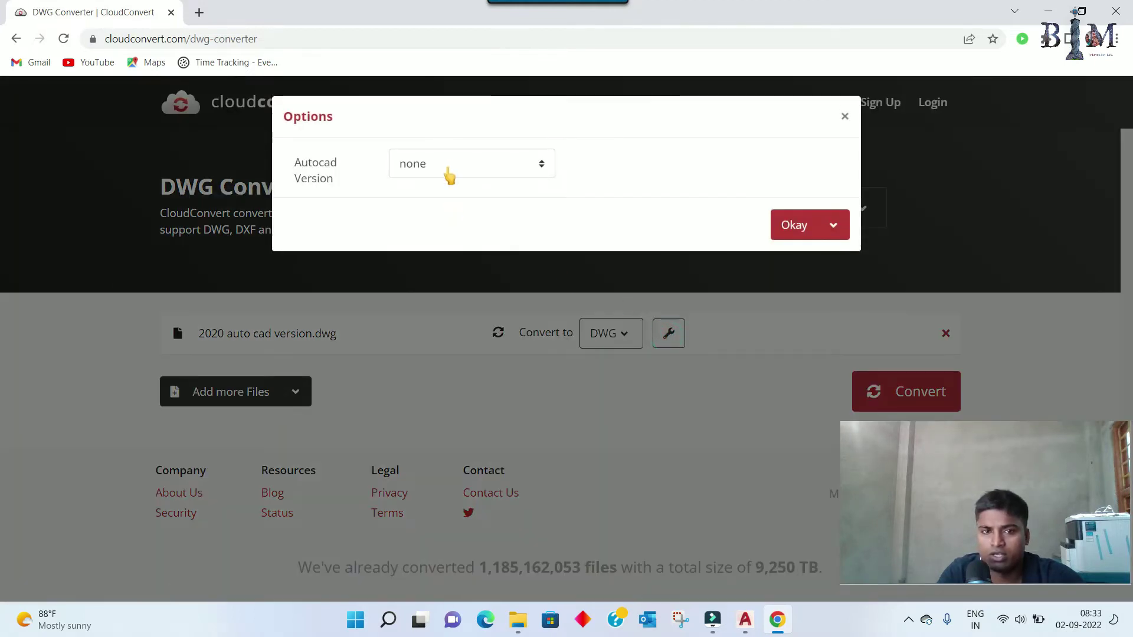
pyautogui.click(447, 168)
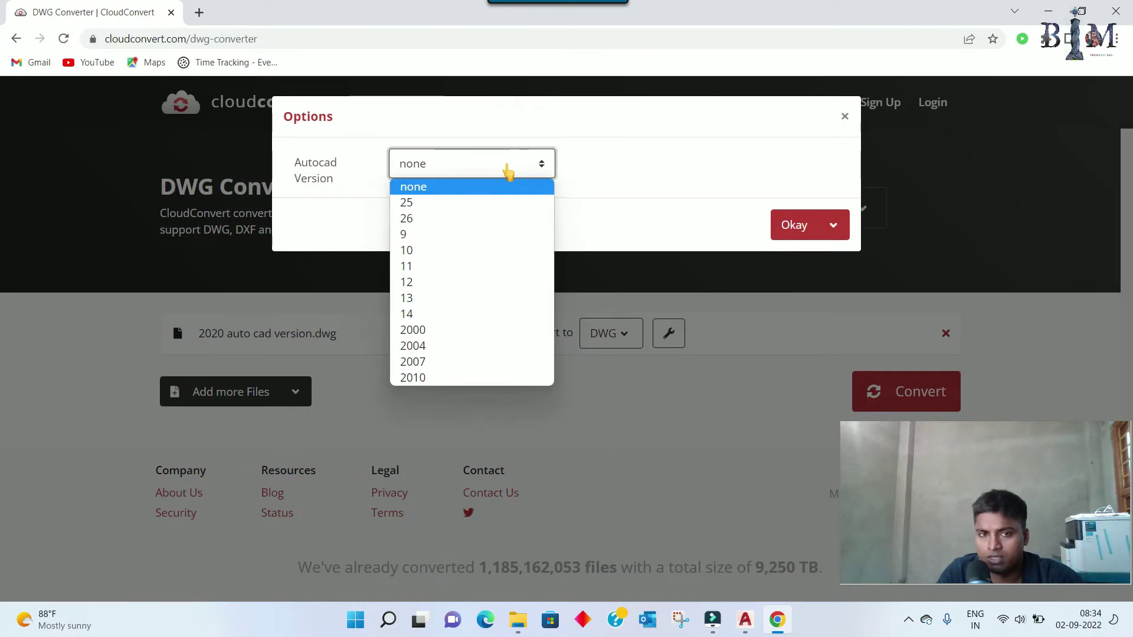
pyautogui.click(507, 167)
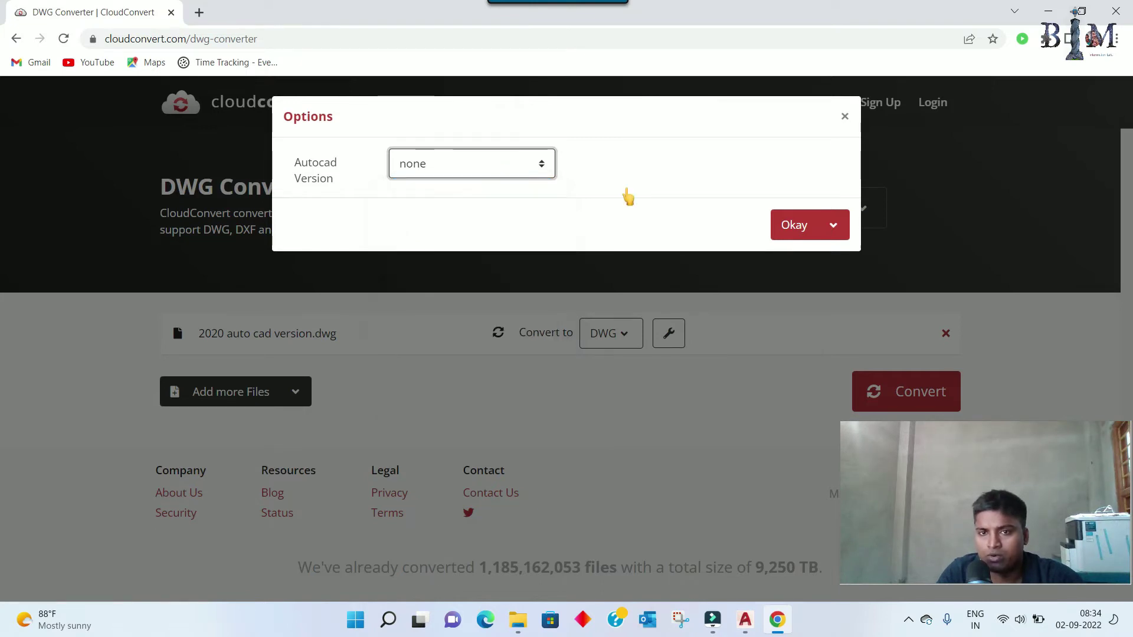
pyautogui.click(791, 227)
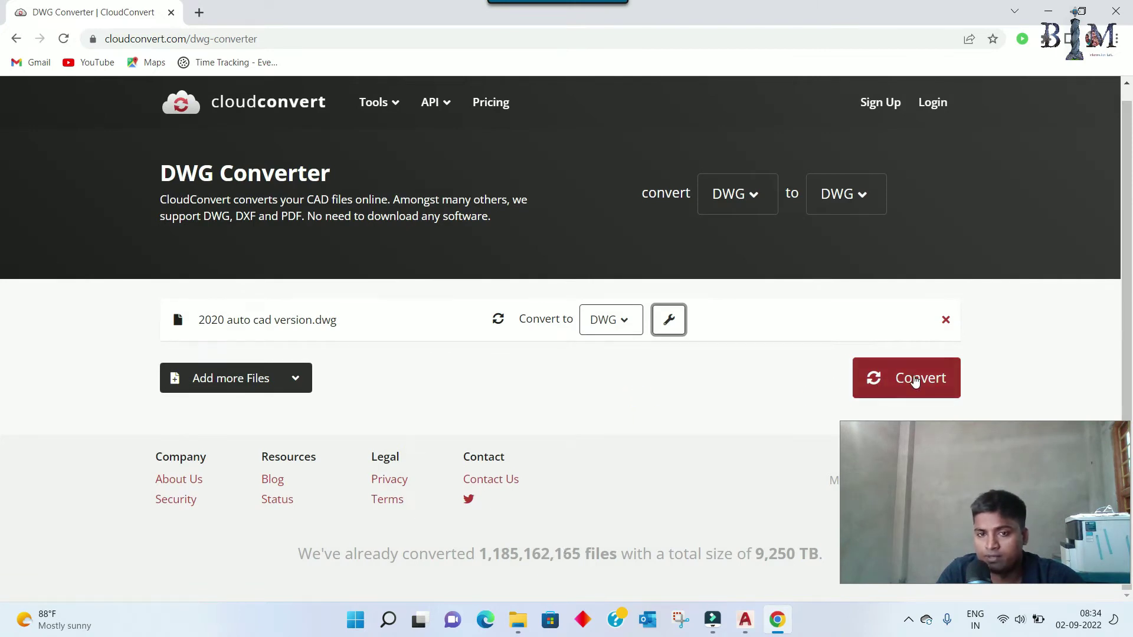
# Convert the file to DWG, download the result, and show it in its folder
pyautogui.click(913, 379)
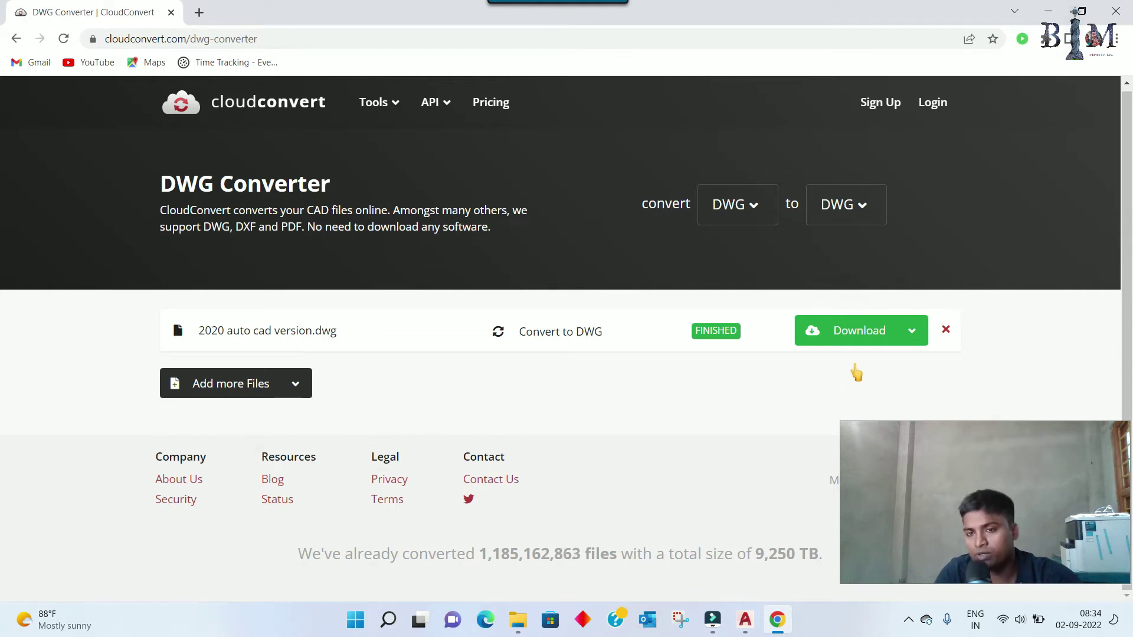
pyautogui.click(844, 340)
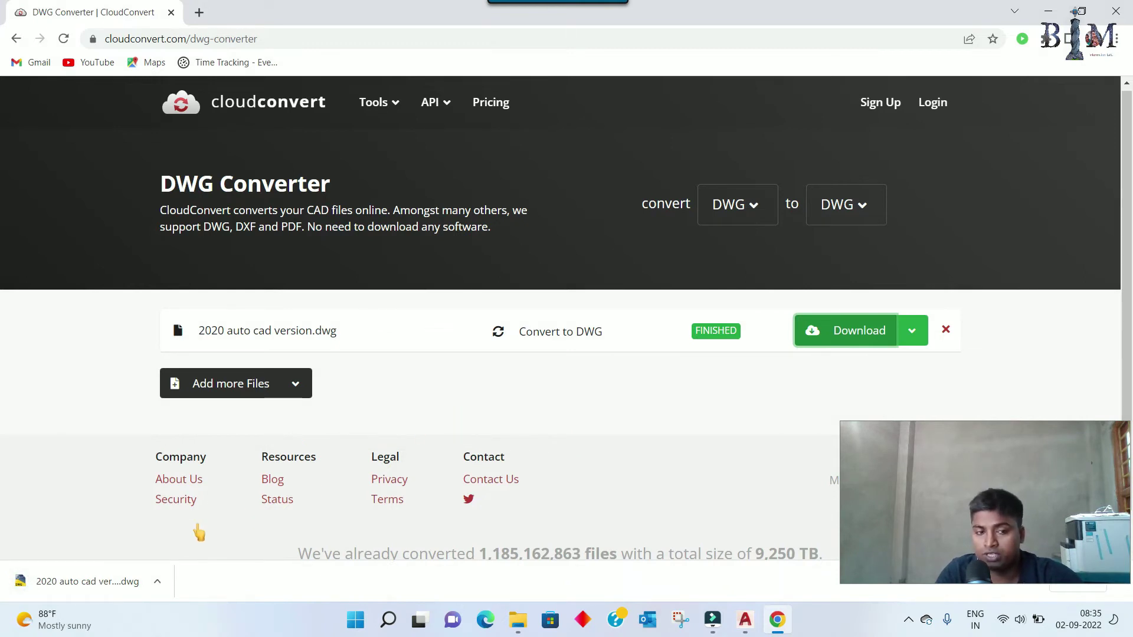
pyautogui.click(158, 583)
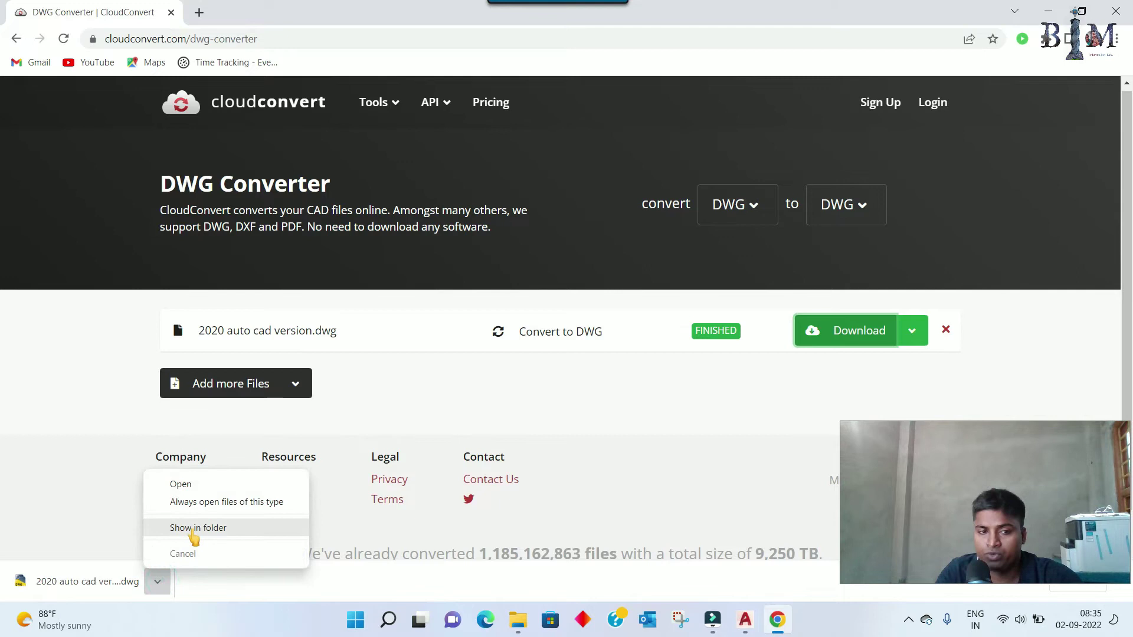
pyautogui.click(192, 528)
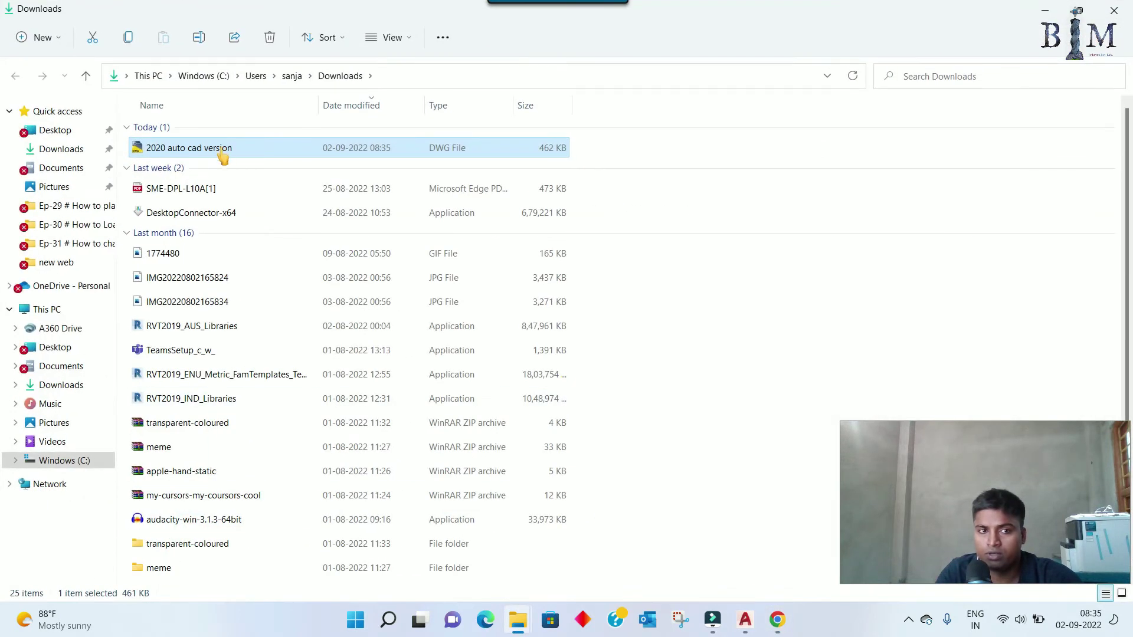
# Open the downloaded '2020 auto cad version' from the Downloads folder in AutoCAD 2017
pyautogui.doubleClick(223, 156)
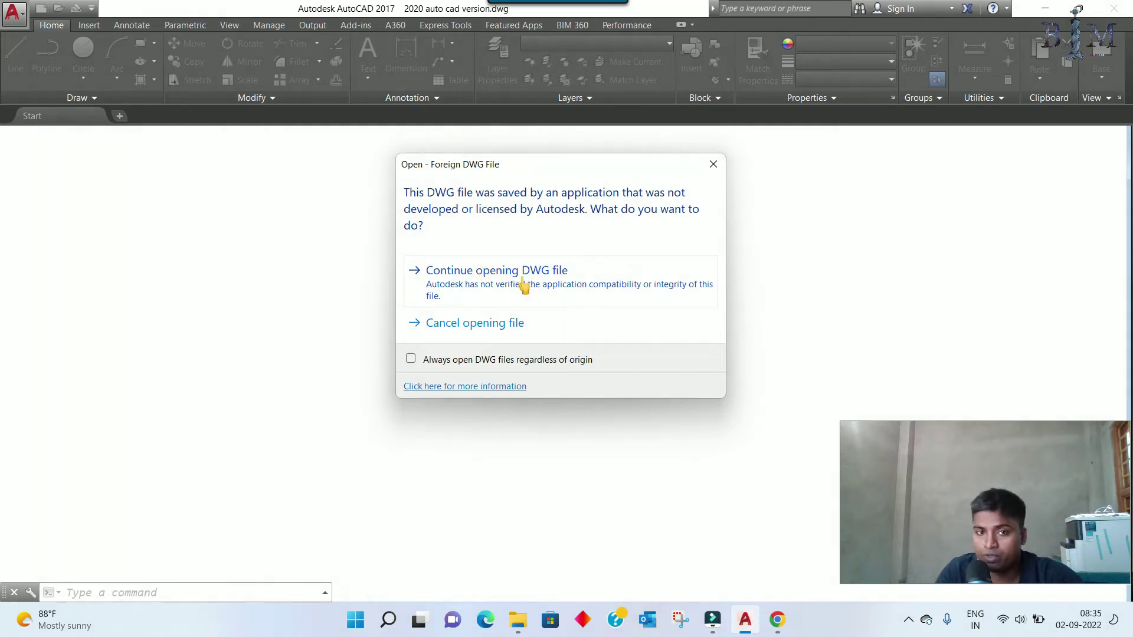
# Continue opening the non-Autodesk DWG file and dismiss the Proxy Information notice
pyautogui.click(558, 285)
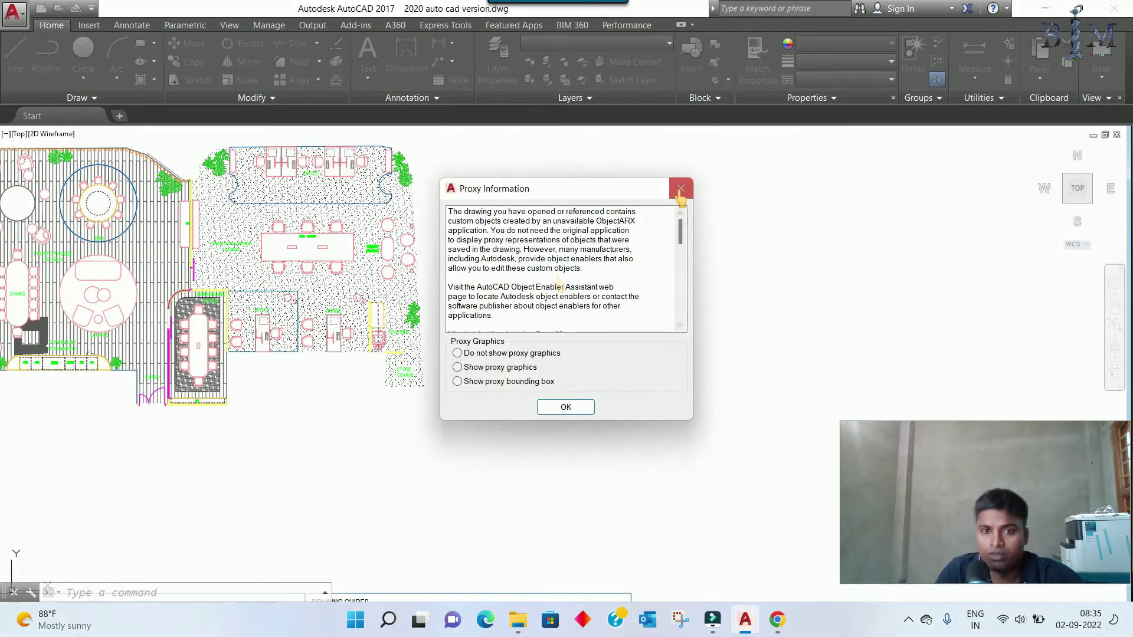
pyautogui.click(680, 189)
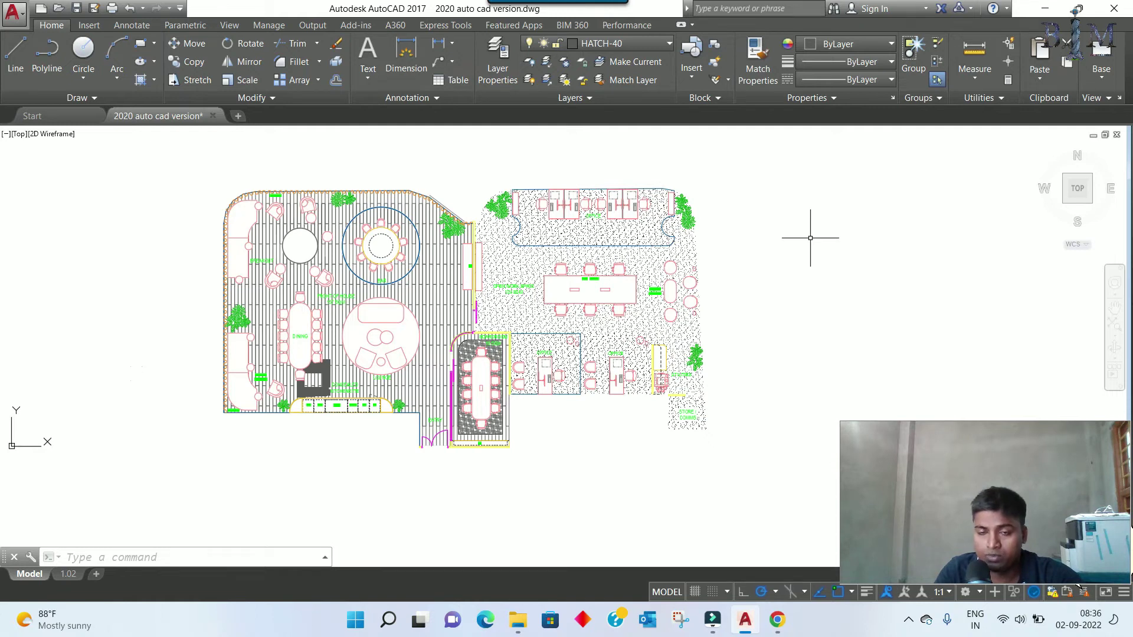
# Export the drawing with DXFOUT as AutoCAD 2013 DXF 'version convert dxf' in the Ep-31 folder
pyautogui.write('DXf')
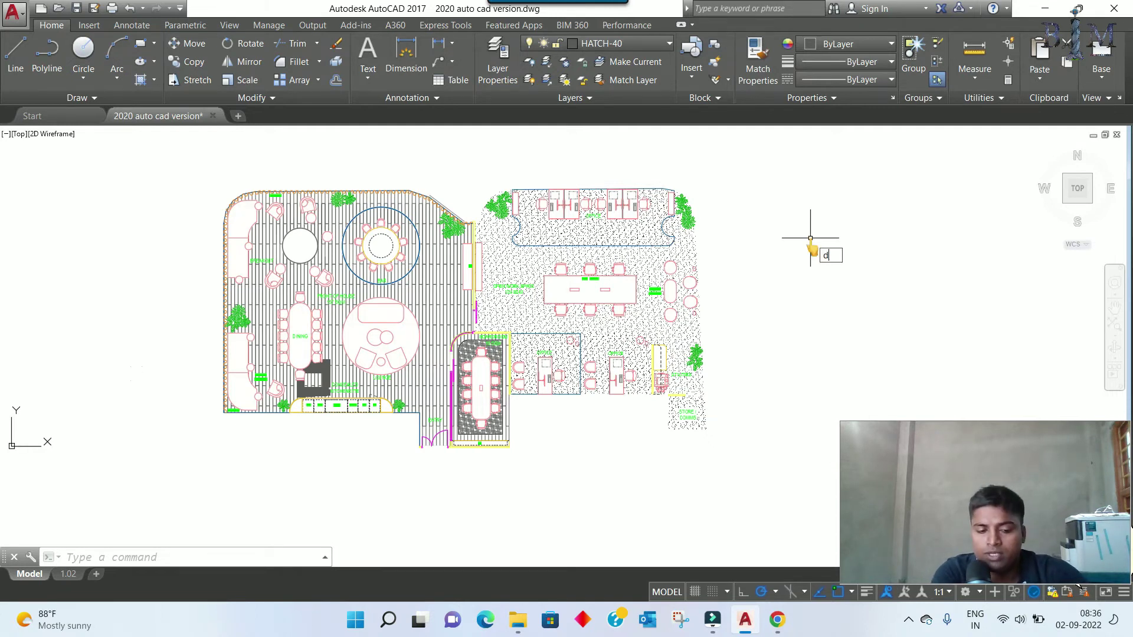
pyautogui.press('Return')
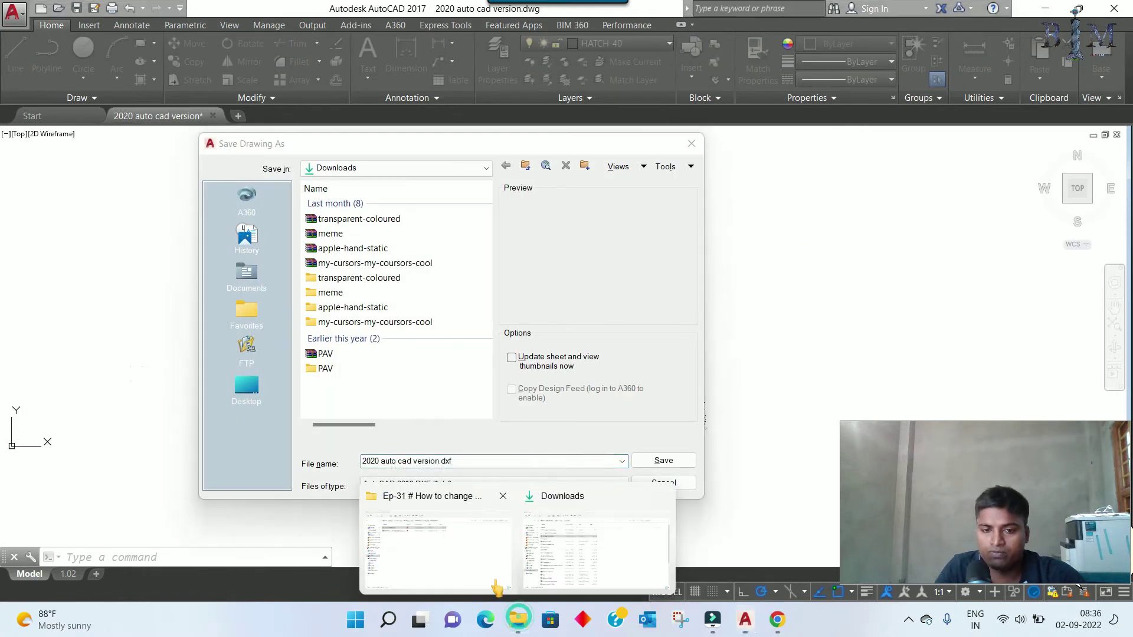
pyautogui.moveTo(354, 459); pyautogui.dragTo(443, 461)
pyautogui.write('version convert dxf')
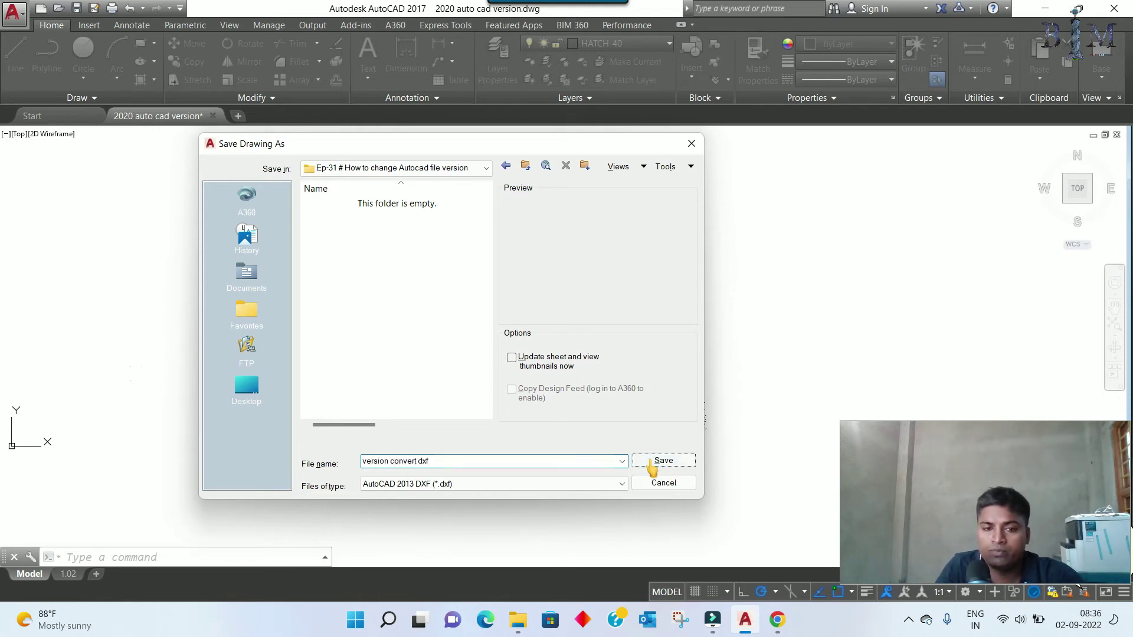
pyautogui.click(651, 464)
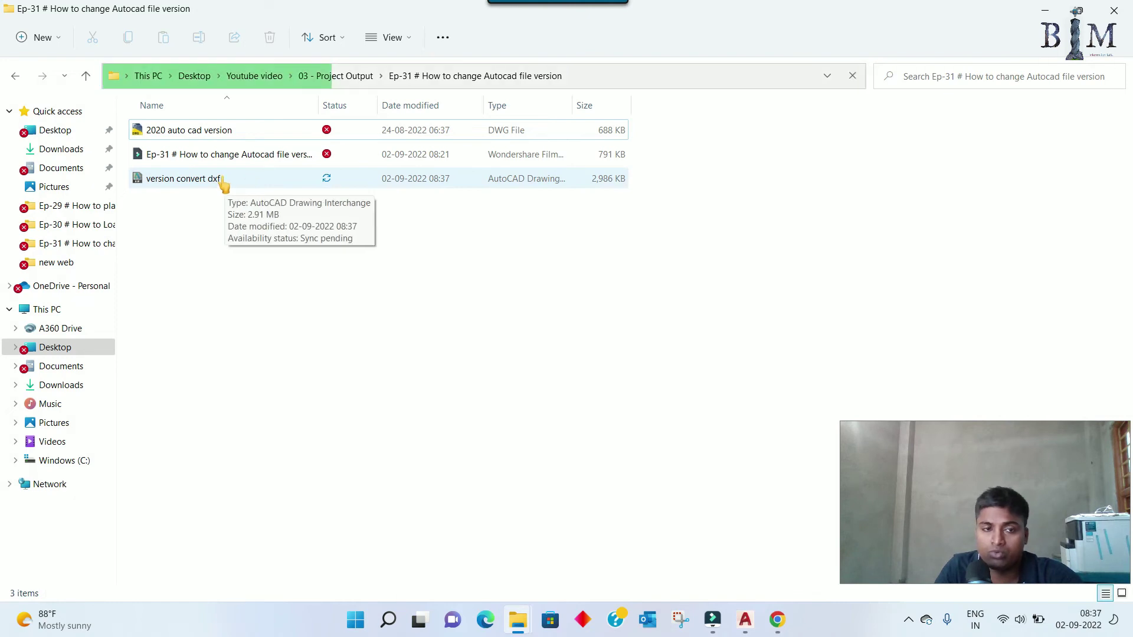
# Open the exported 'version convert dxf' from File Explorer in AutoCAD 2017
pyautogui.doubleClick(218, 178)
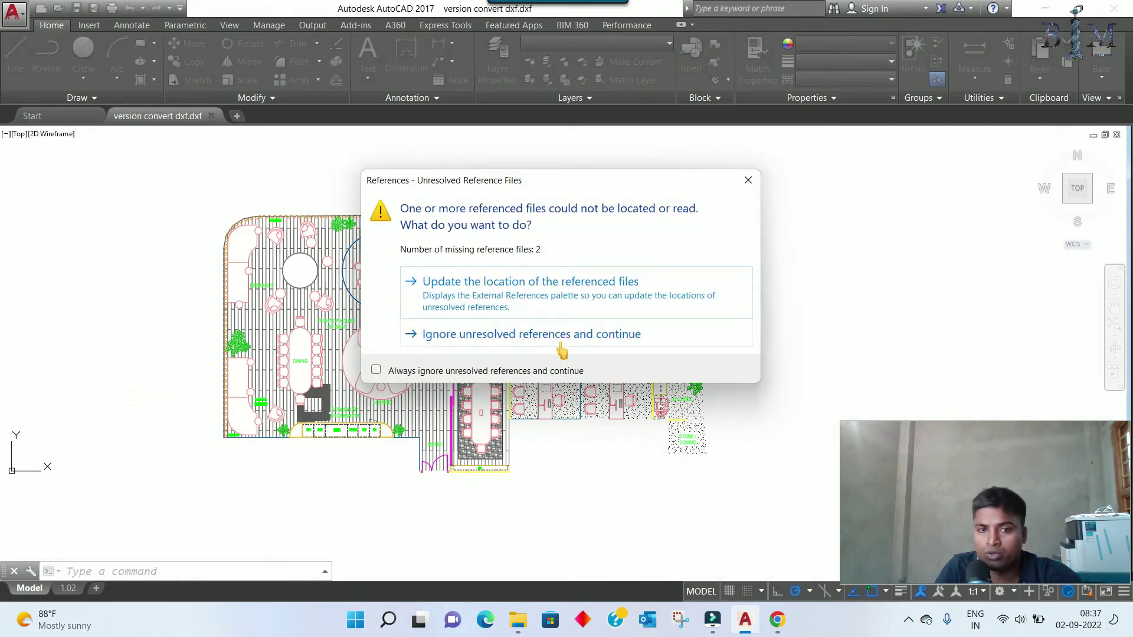
# Save as AutoCAD 2013 drawing '2020 auto cad version new latest' and delete the dark lower-room hatch
pyautogui.click(512, 335)
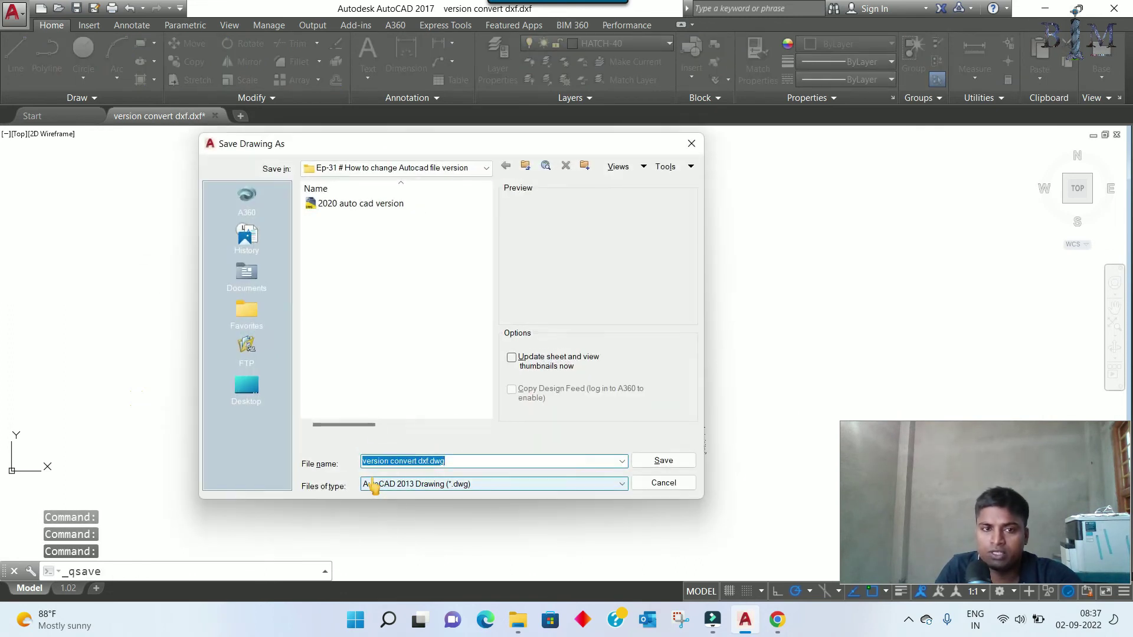
pyautogui.click(357, 204)
pyautogui.write('new latest')
pyautogui.click(662, 461)
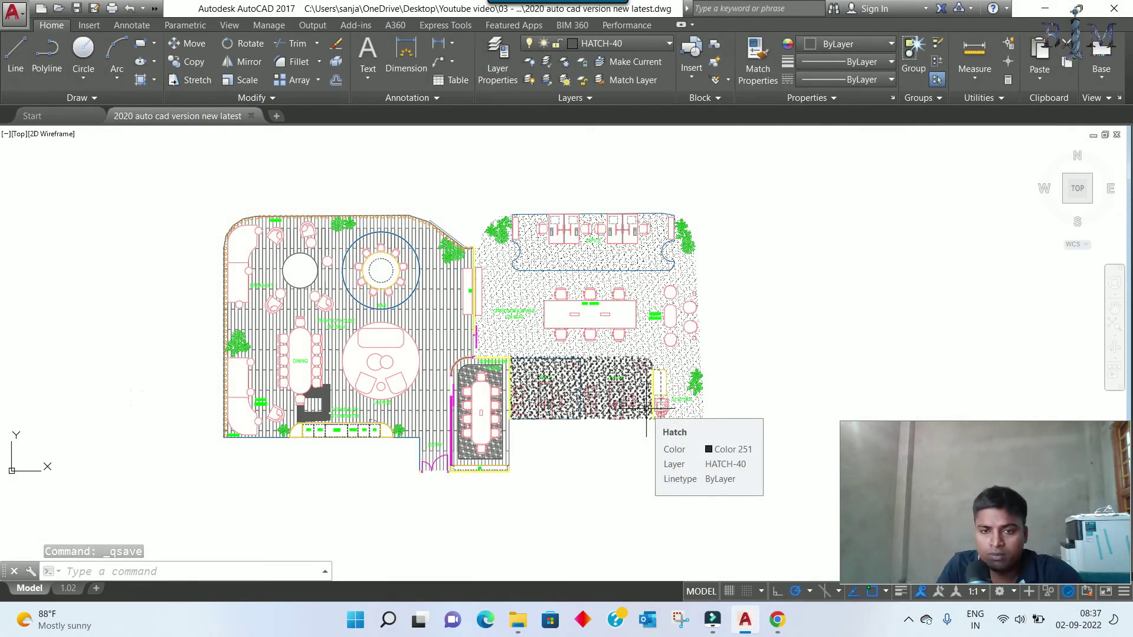
pyautogui.click(646, 407)
pyautogui.press('Delete')
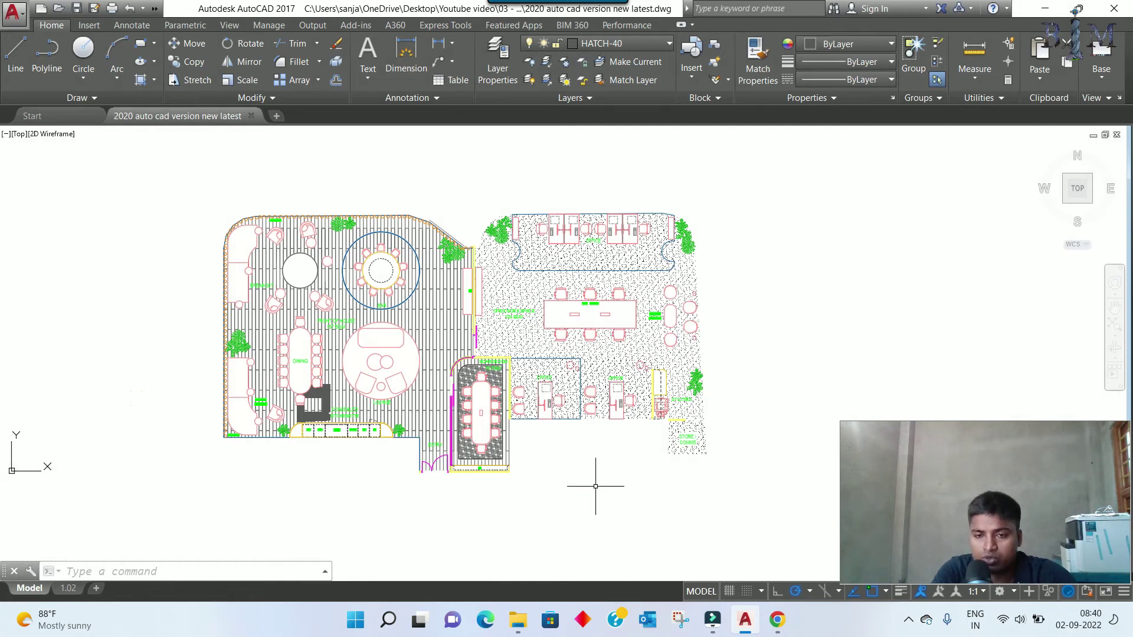
pyautogui.write('OP')
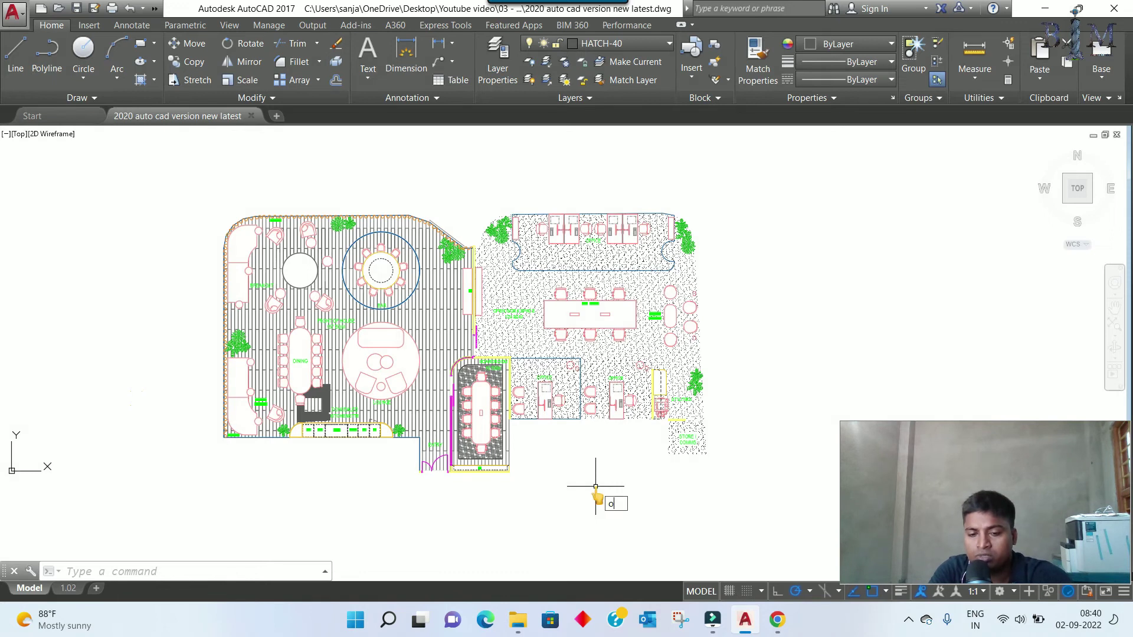
pyautogui.press('Return')
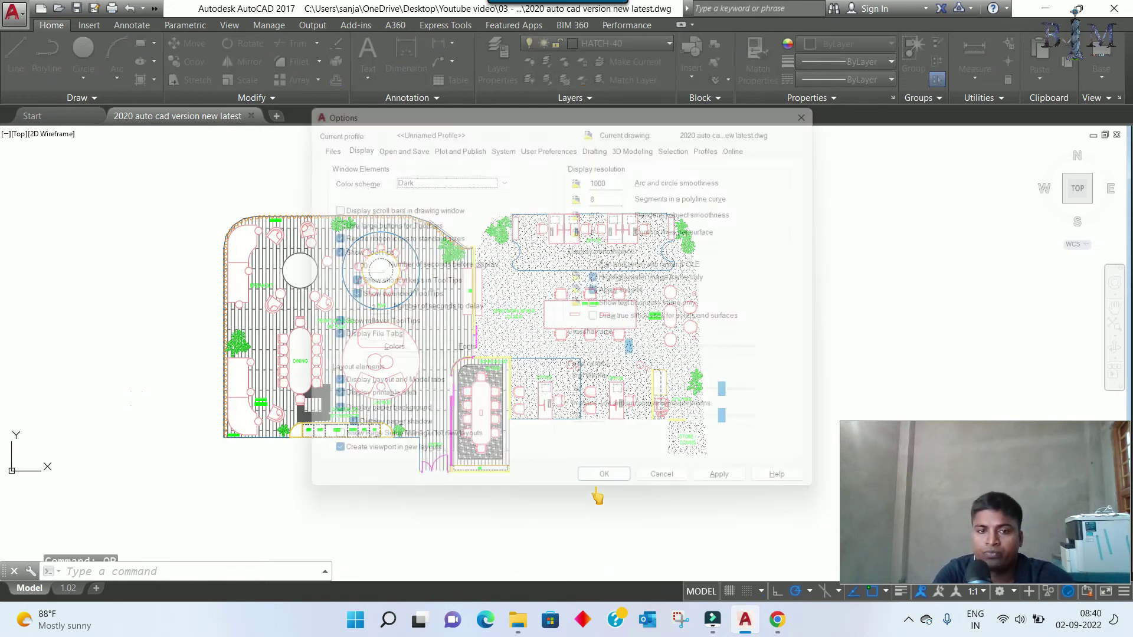
pyautogui.click(398, 141)
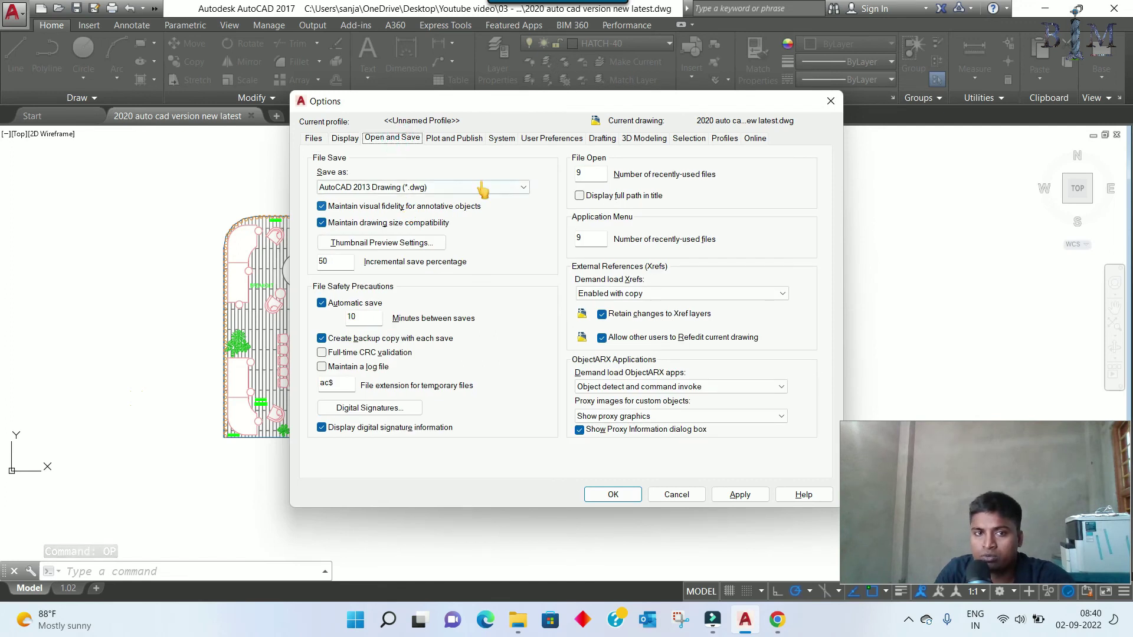